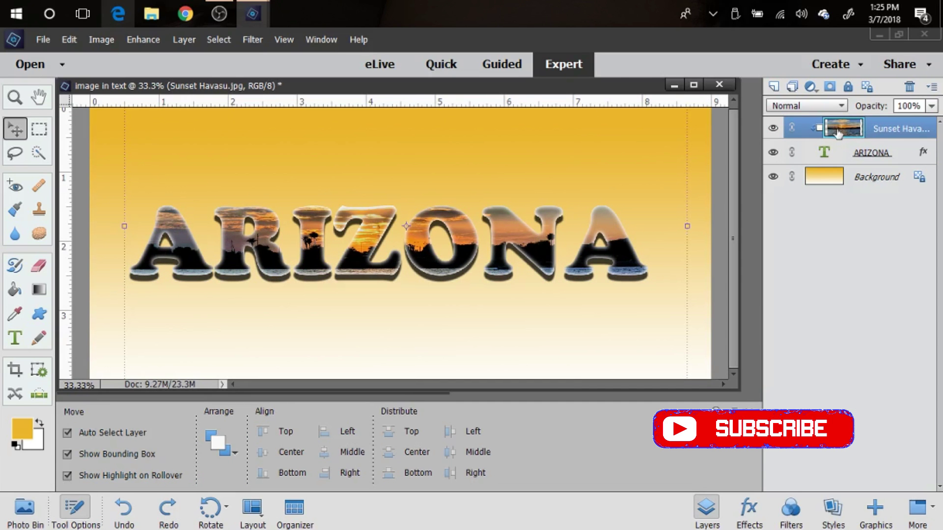
Step: Release the Sunset Havasu layer's clipping mask and hide that layer
right_click(883, 133)
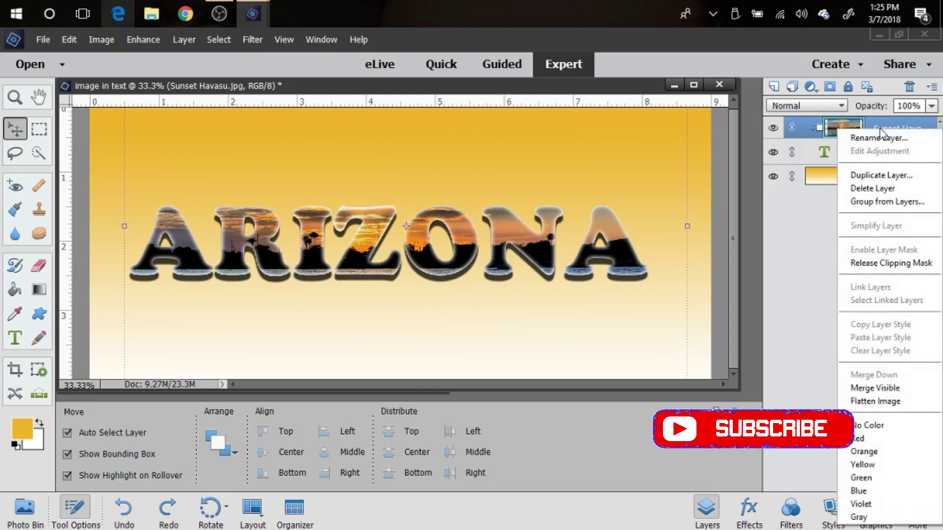
left_click(855, 269)
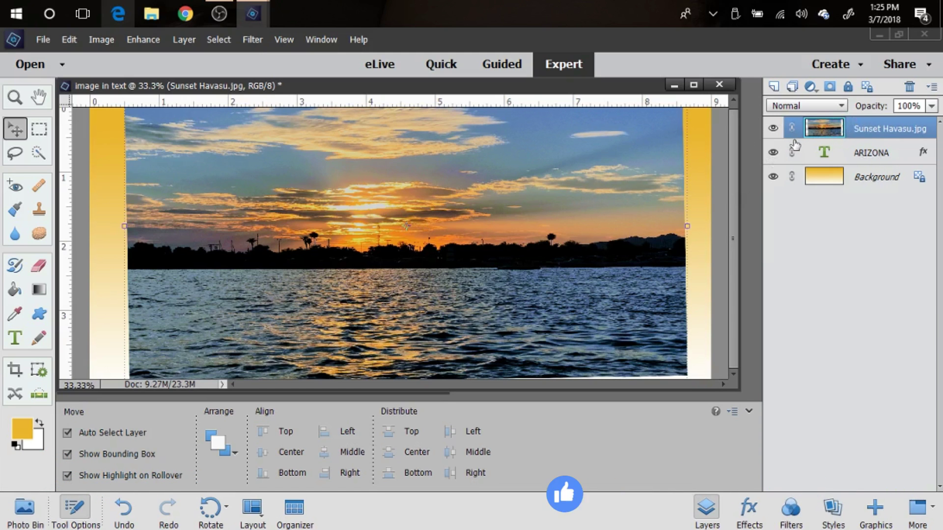
left_click(773, 130)
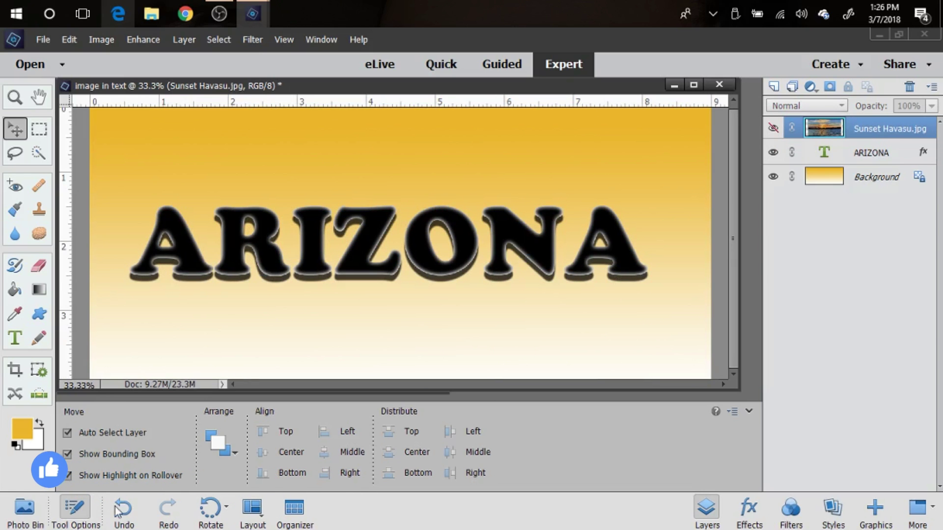
Step: Add IMG_3808-EFFECTS.jpg from the Photo Bin and move its layer above ARIZONA
left_click(24, 510)
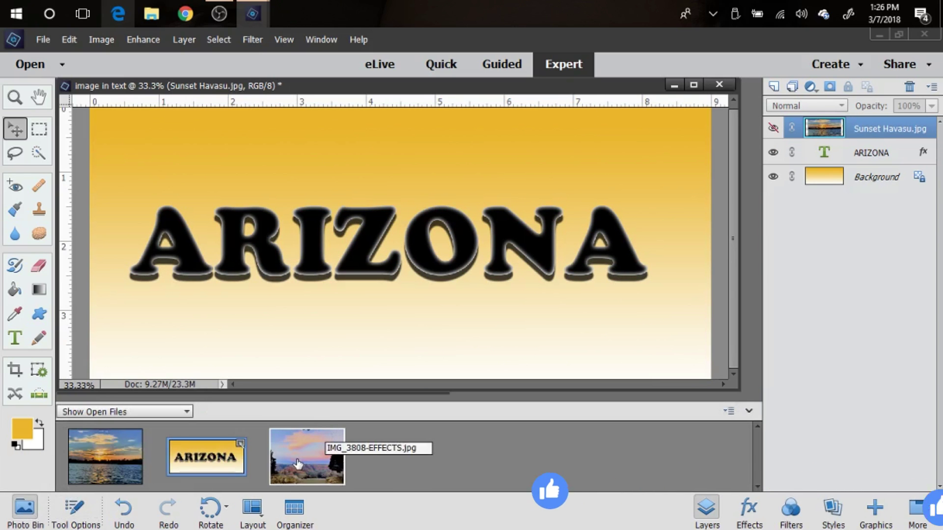
left_click_drag(306, 448, 417, 287)
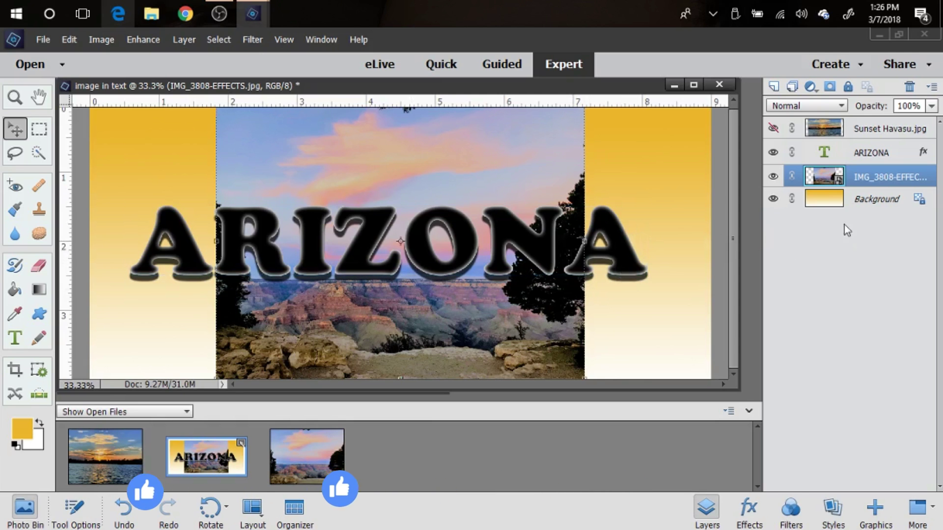
left_click_drag(868, 176, 864, 147)
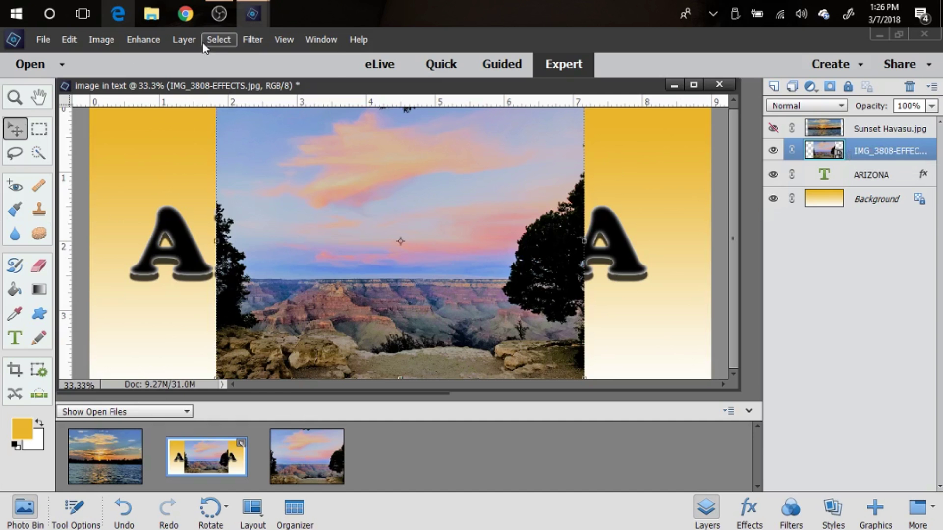
Step: Clip the canyon photo layer into the ARIZONA text with Create Clipping Mask
left_click(184, 39)
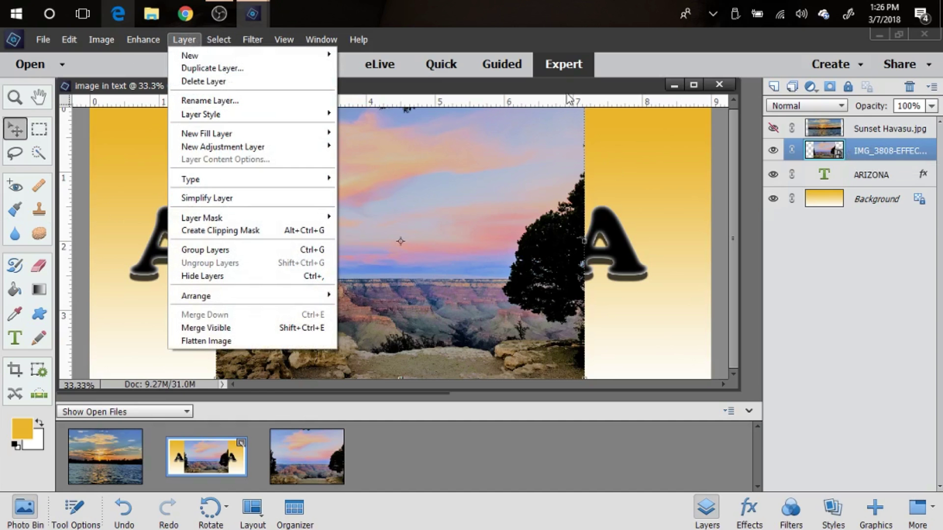
left_click(866, 155)
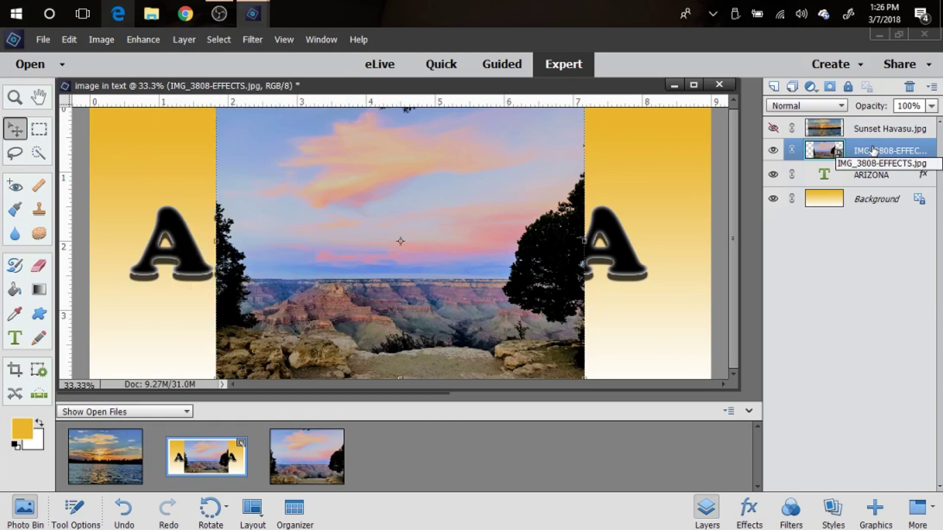
right_click(871, 150)
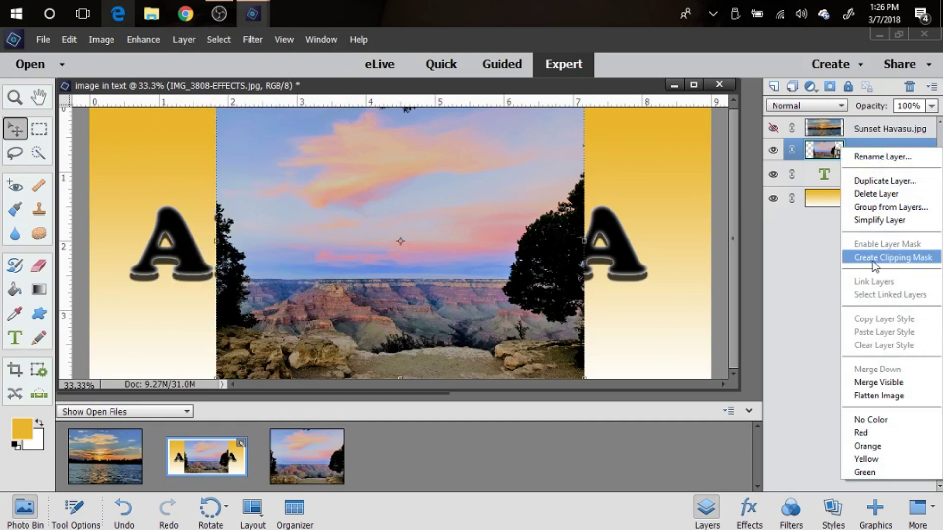
left_click(889, 265)
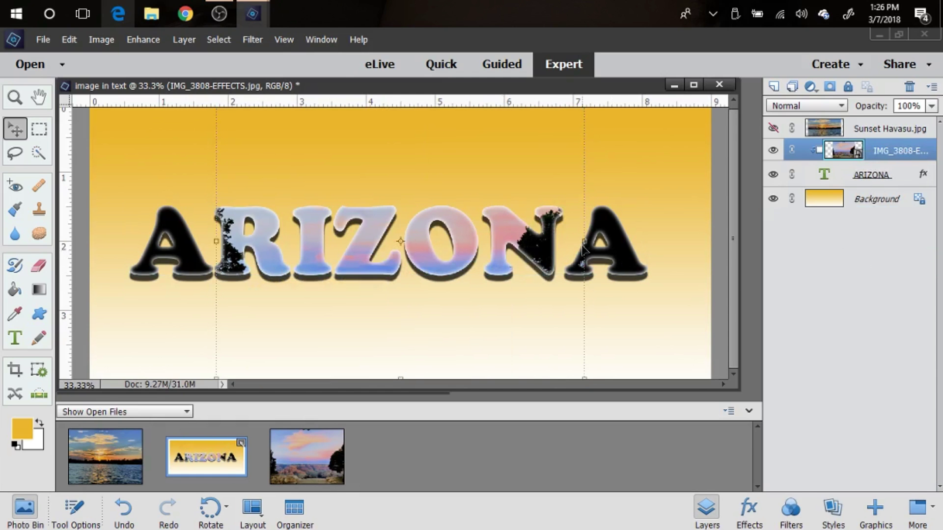
Step: Stretch the canyon photo wider, scale it proportionally to 80.49%, and center it over the letters
left_click_drag(584, 241, 686, 249)
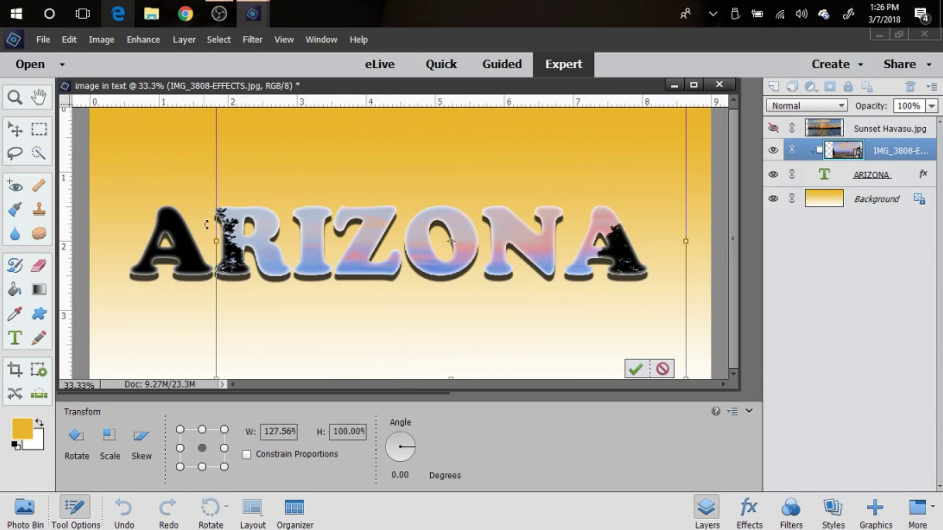
left_click_drag(216, 242, 112, 241)
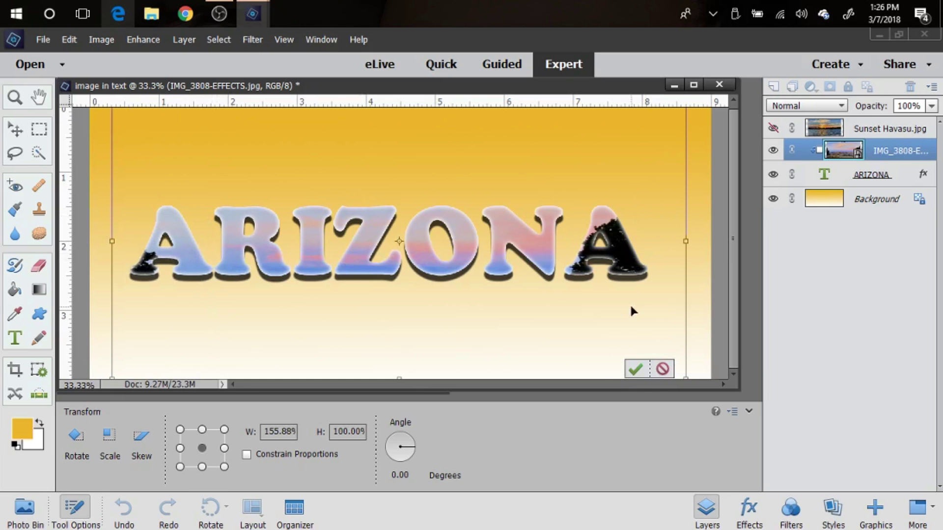
left_click(636, 372)
left_click_drag(686, 105, 574, 162)
left_click_drag(525, 349, 599, 280)
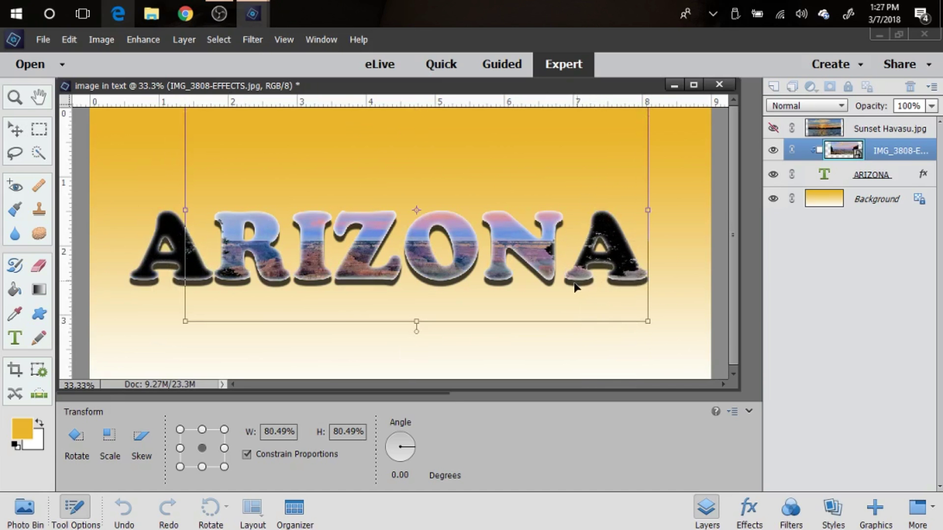
left_click(599, 336)
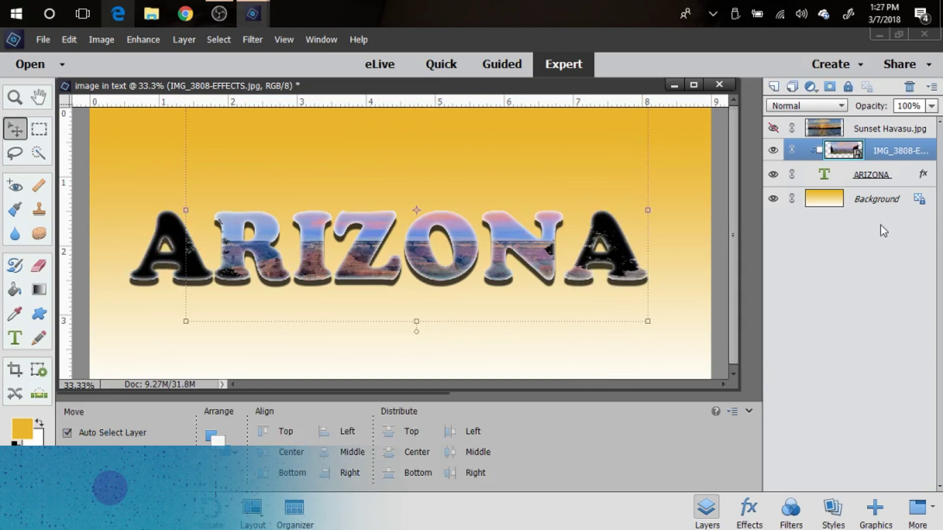
Step: Replace the word ARIZONA in the text layer with 'Grand Cany'
left_click(860, 178)
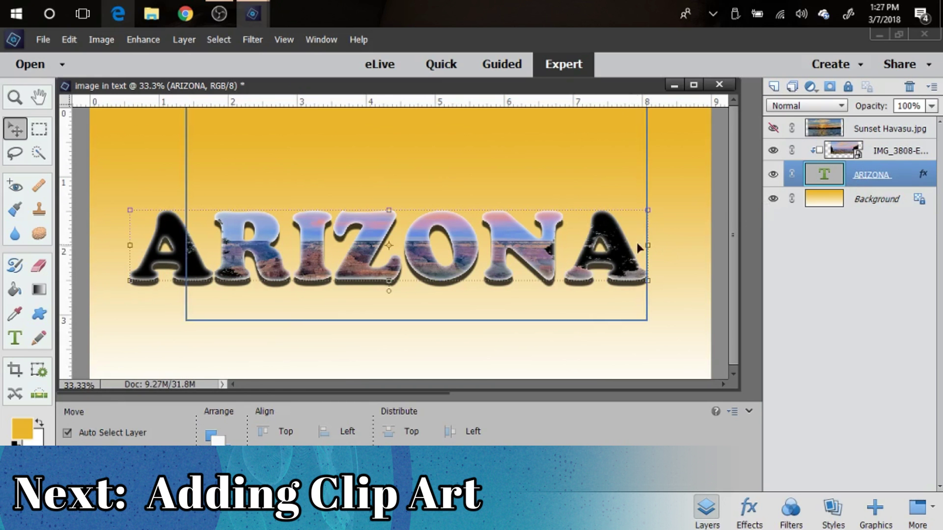
left_click(15, 339)
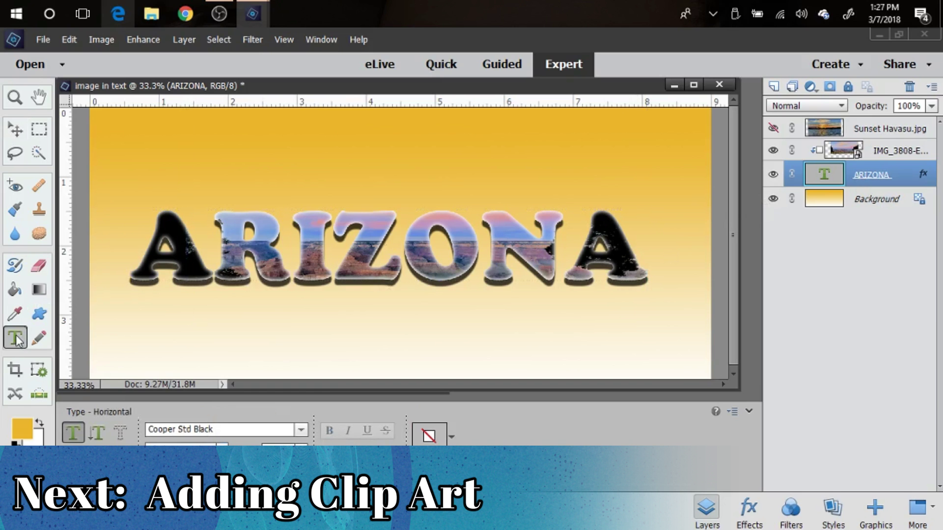
left_click(136, 274)
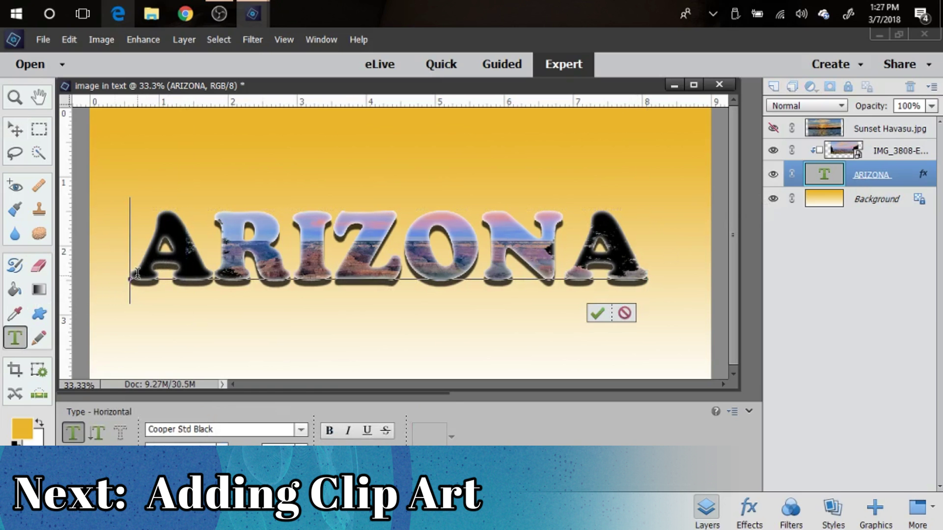
left_click_drag(137, 274, 656, 257)
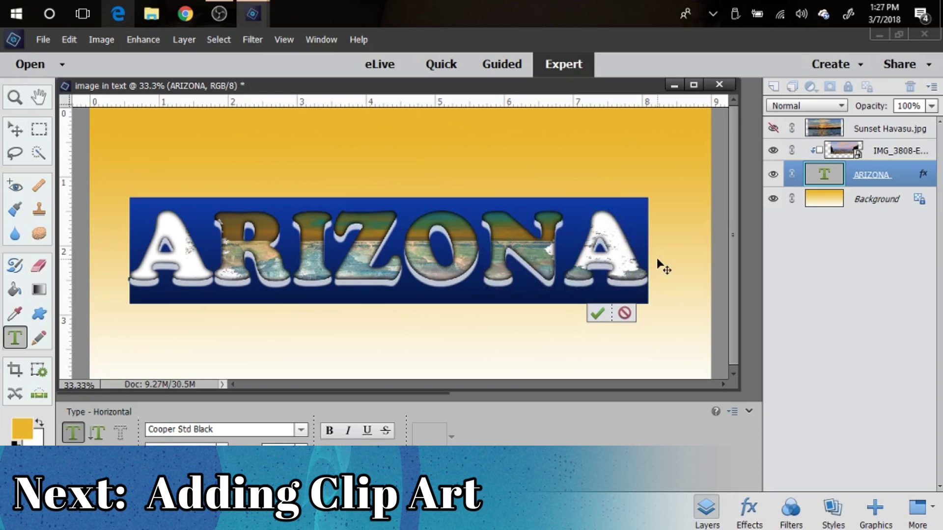
key("BackSpace")
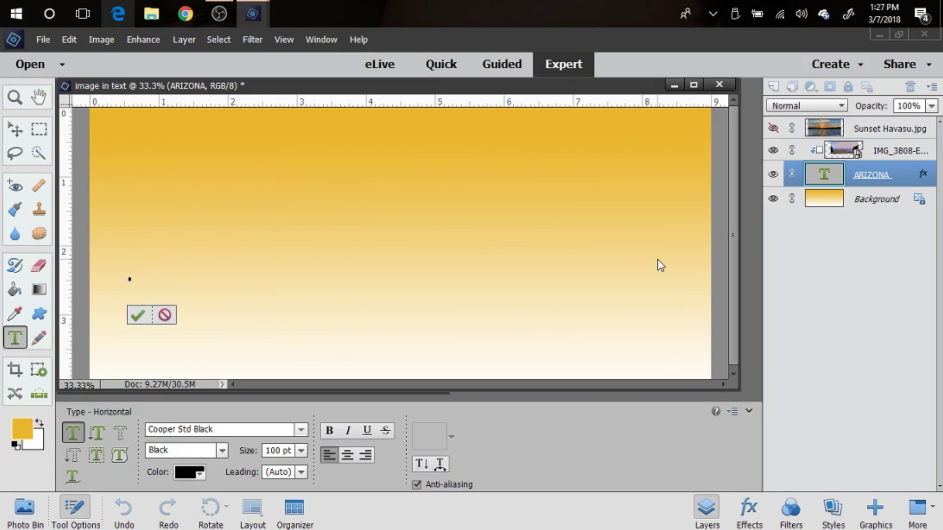
type("Grand ")
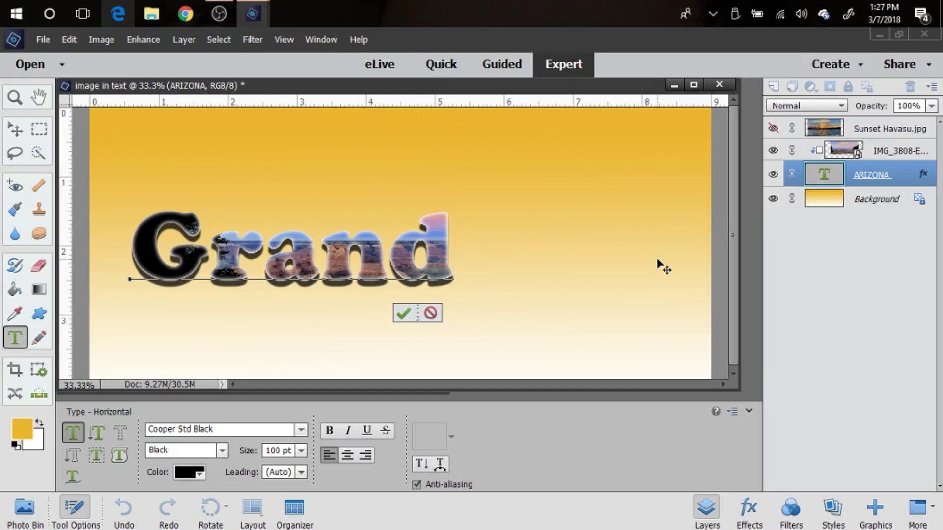
type("Cany")
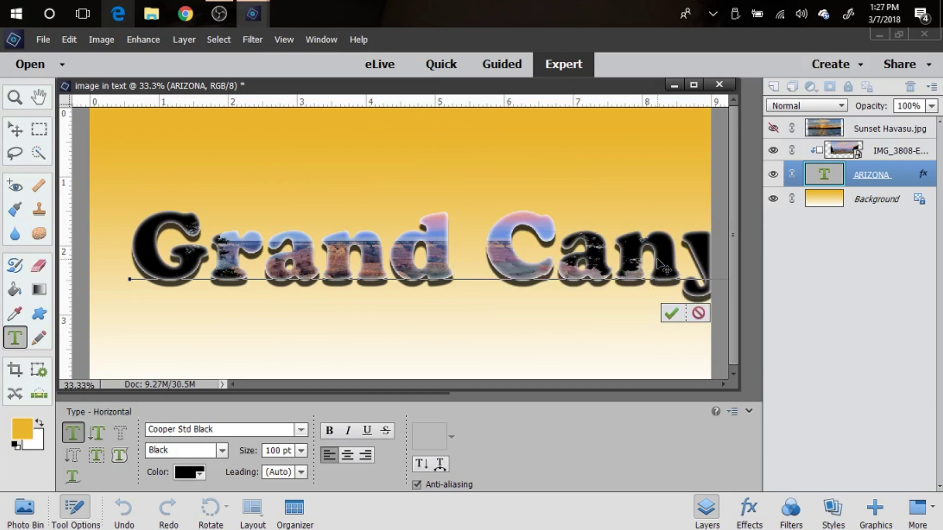
Step: Commit the new text and set its type size to 85 pt
left_click(671, 313)
key("v")
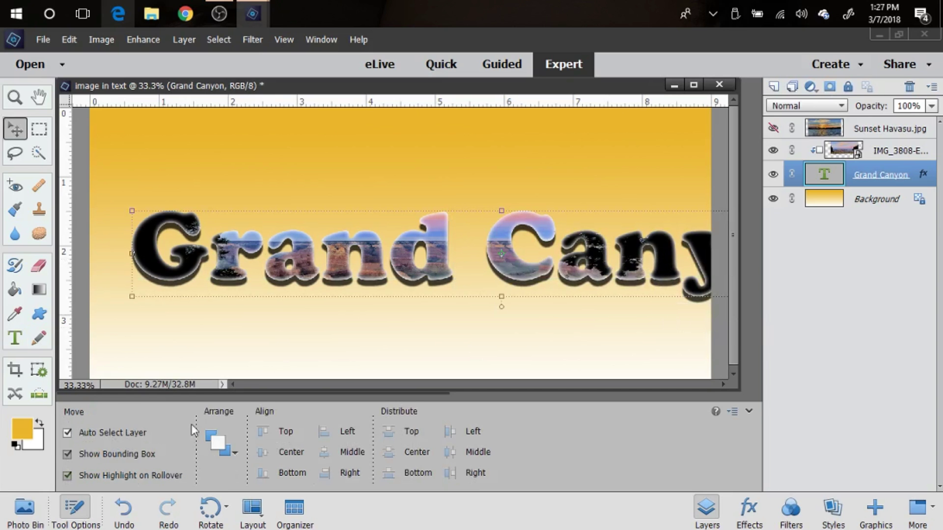
left_click(15, 338)
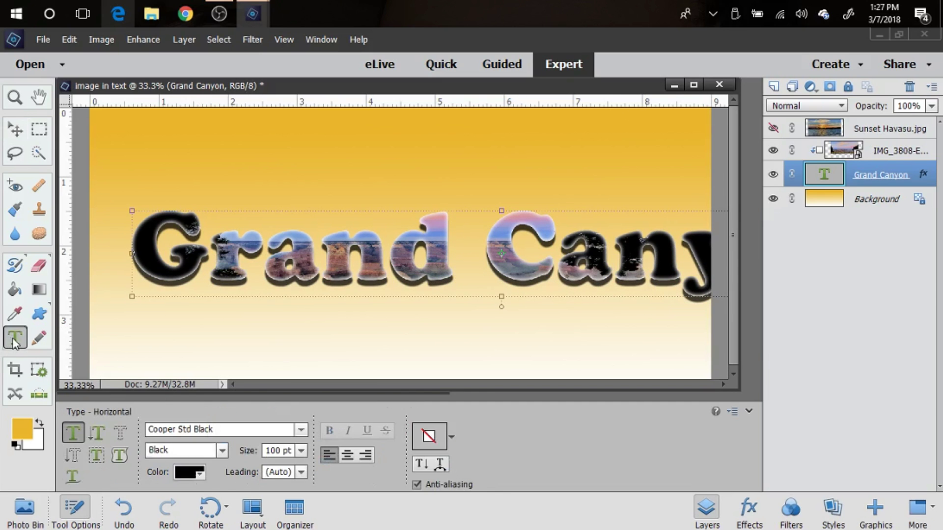
left_click(302, 451)
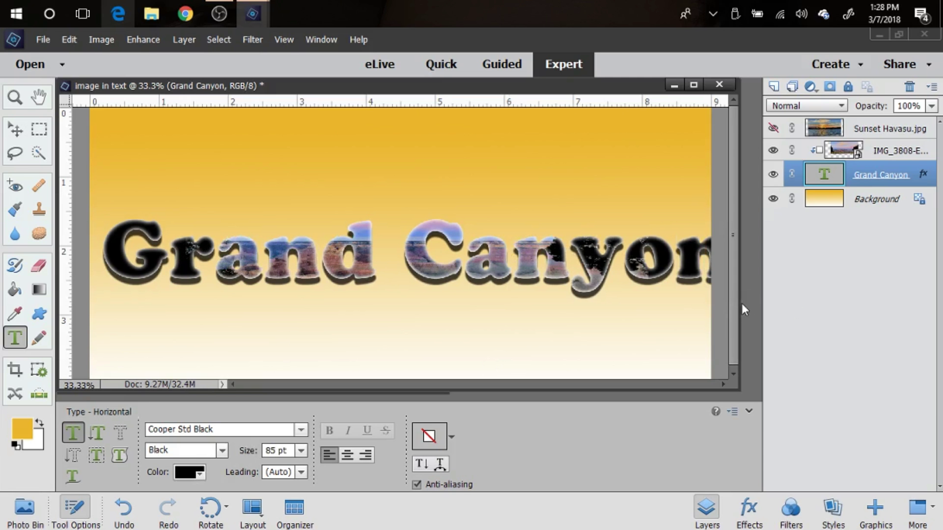
Step: Scale the Grand Canyon text down slightly and move it left and up onto the canvas
left_click_drag(745, 309, 758, 309)
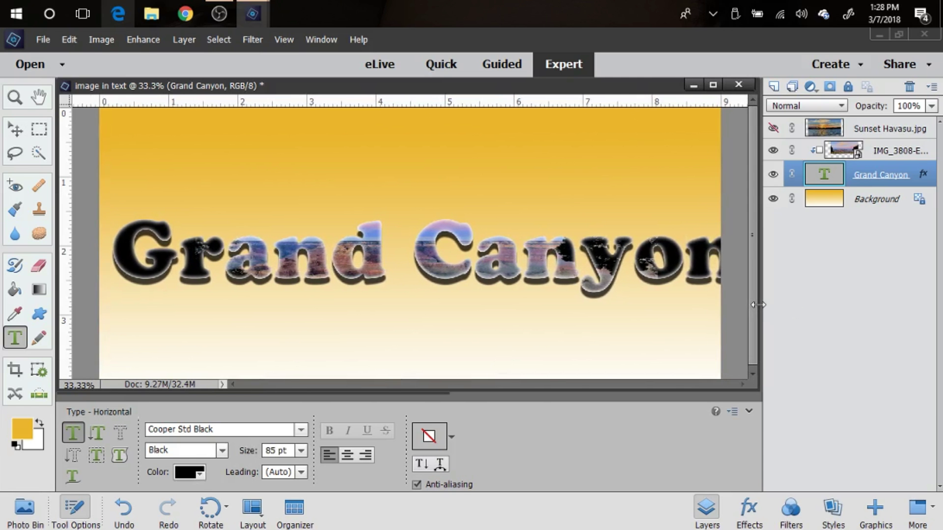
left_click(16, 132)
left_click_drag(113, 218, 173, 225)
left_click_drag(258, 274, 198, 263)
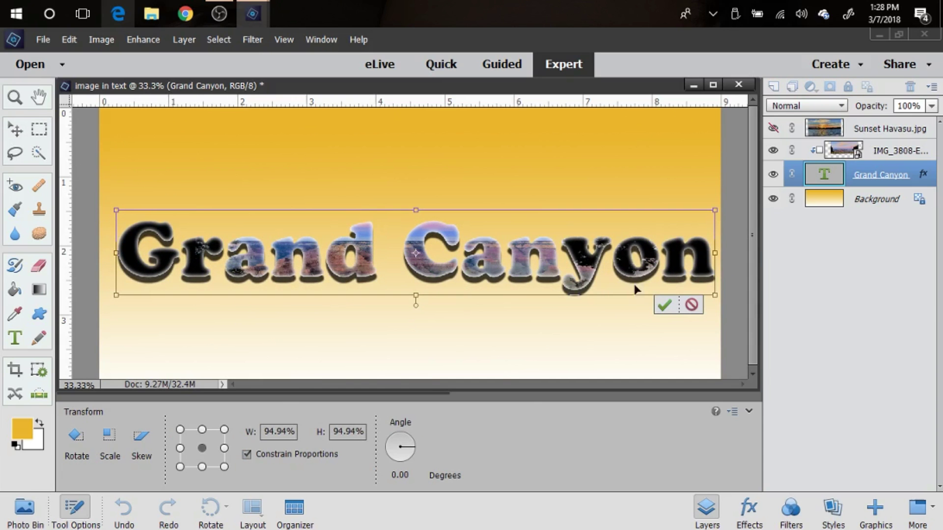
left_click(663, 306)
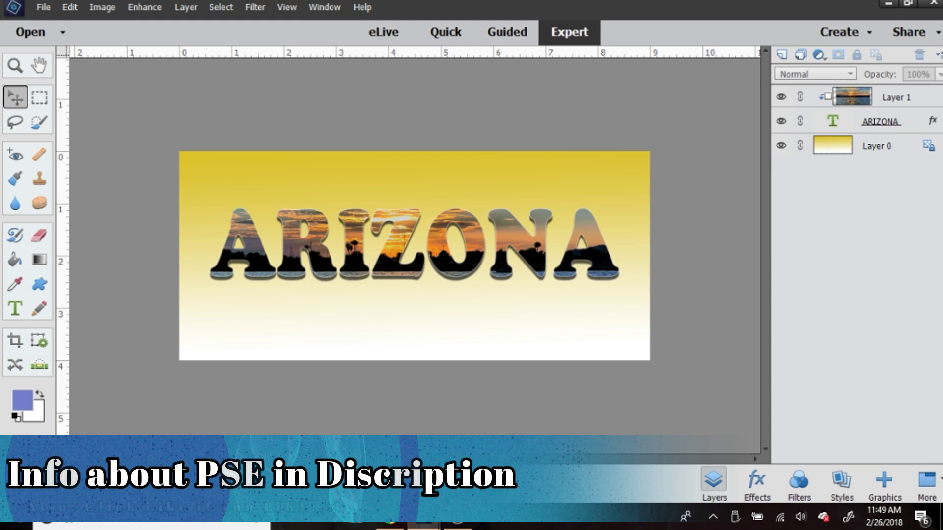
Step: Show the open files in the Photo Bin and make the sun clip art active
left_click(24, 491)
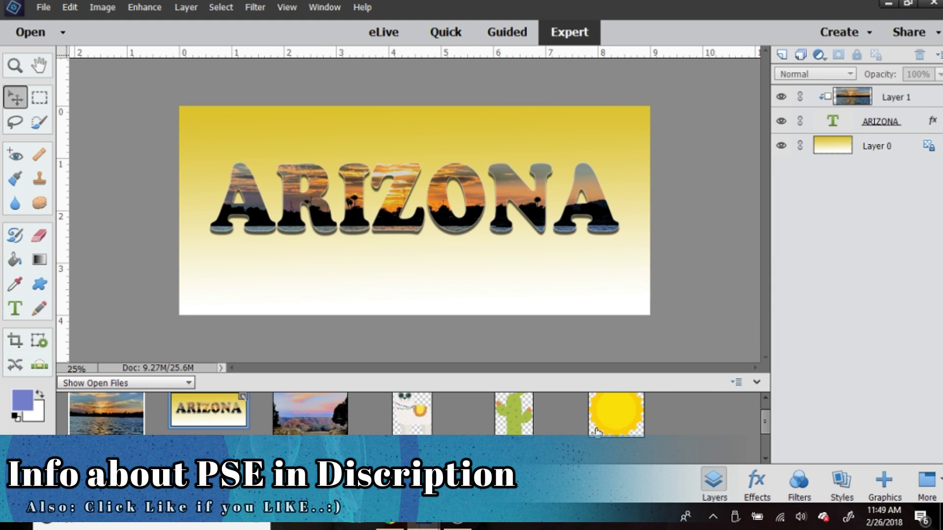
left_click(615, 414)
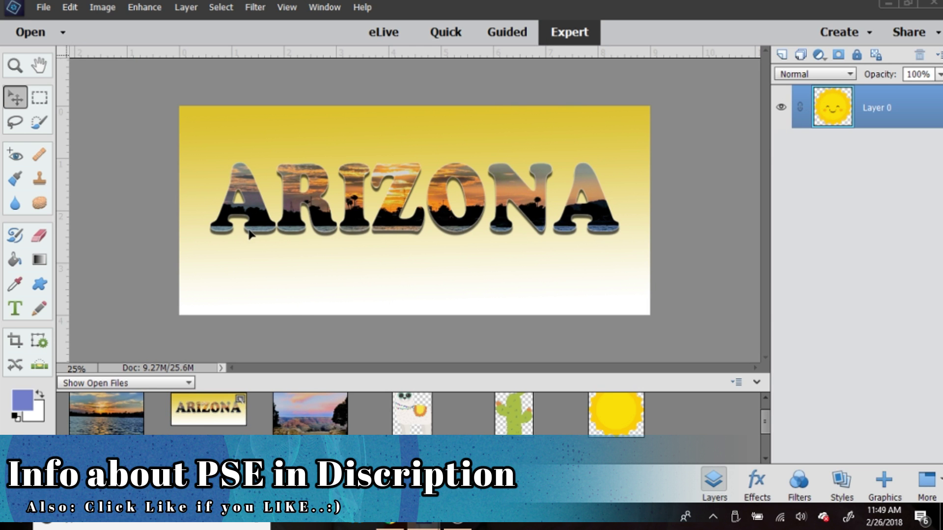
Step: Drop the sun clip art into ARIZONA as Layer 2, move it below the text, scale to 74.52%
left_click_drag(238, 225, 398, 217)
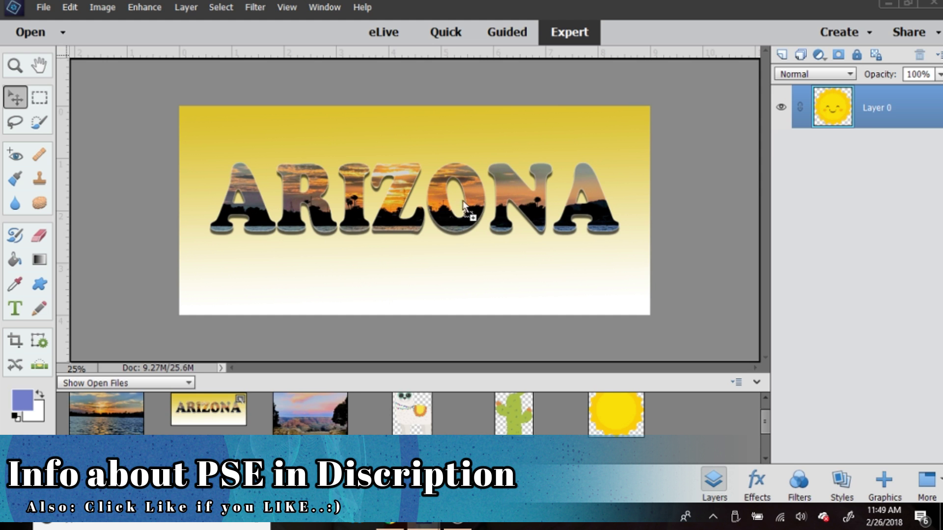
left_click_drag(468, 201, 470, 198)
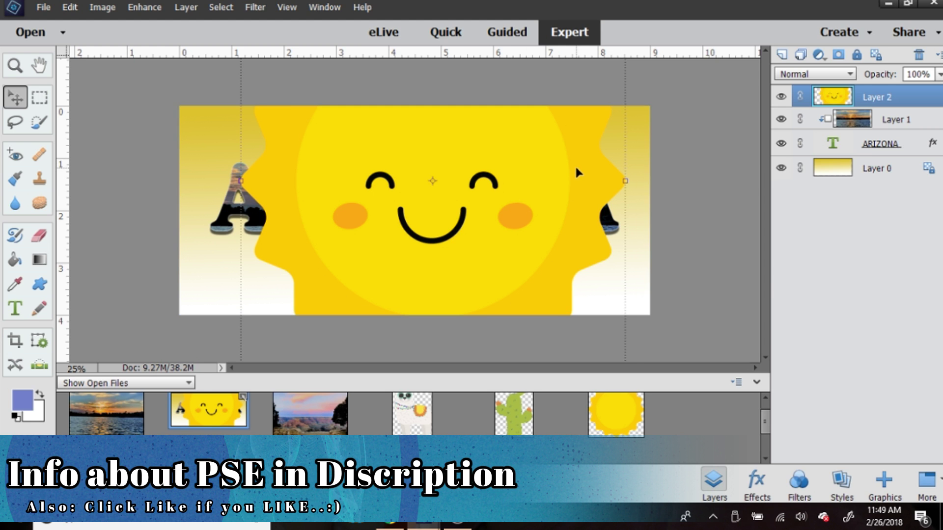
left_click_drag(577, 172, 535, 231)
left_click(899, 119)
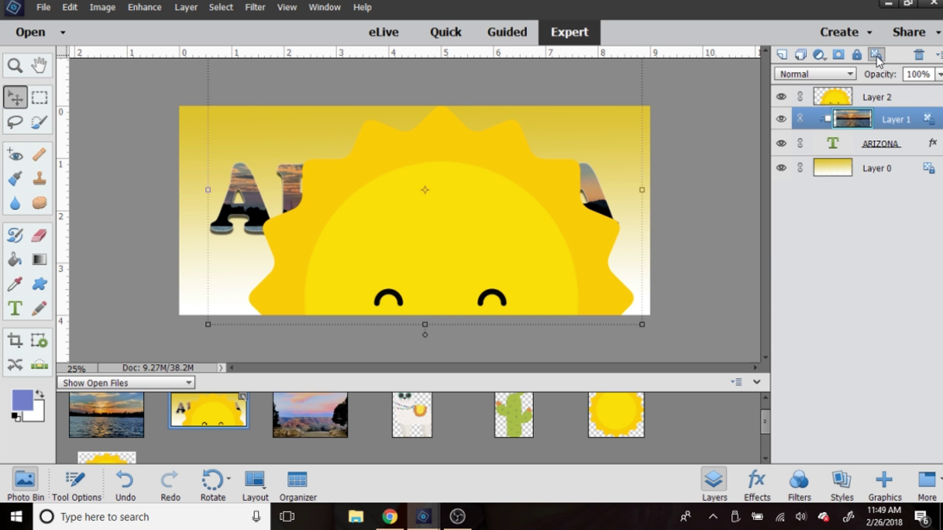
left_click_drag(516, 169, 509, 226)
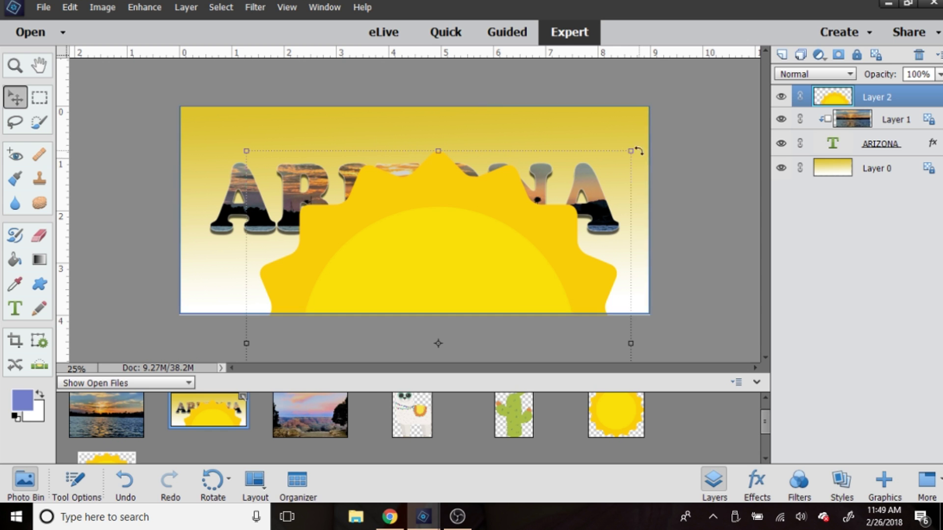
left_click_drag(631, 153, 532, 249)
Step: Shrink the sun to 8.70% and nudge it beside the final A of ARIZONA
left_click_drag(423, 281, 486, 256)
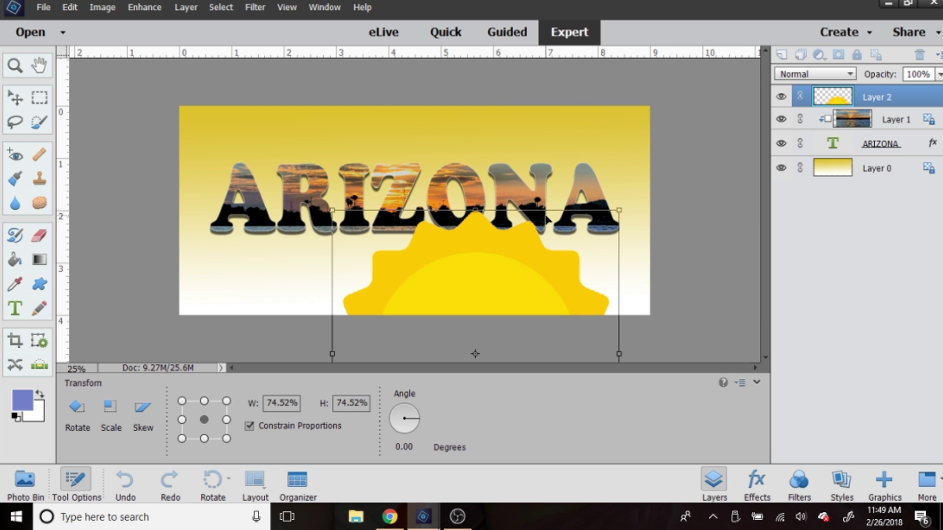
left_click_drag(529, 259, 559, 185)
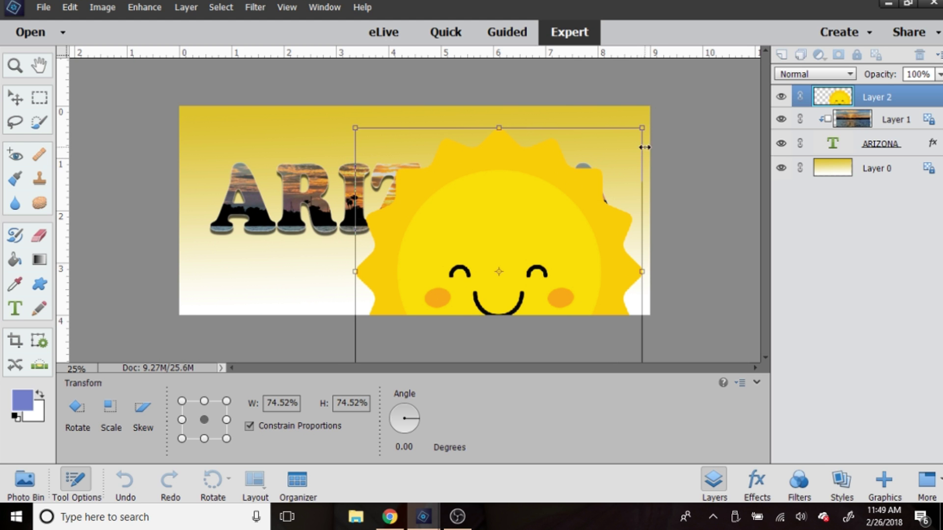
left_click_drag(640, 128, 531, 239)
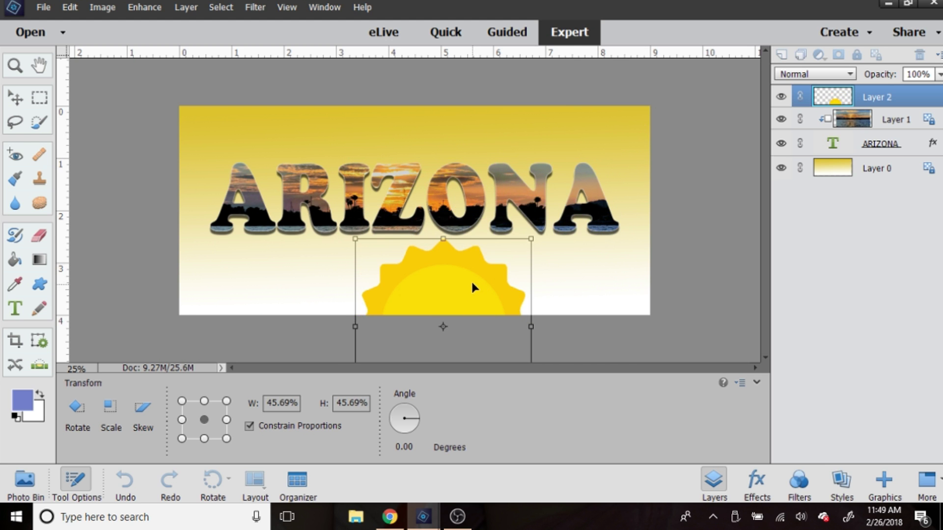
left_click_drag(472, 287, 597, 224)
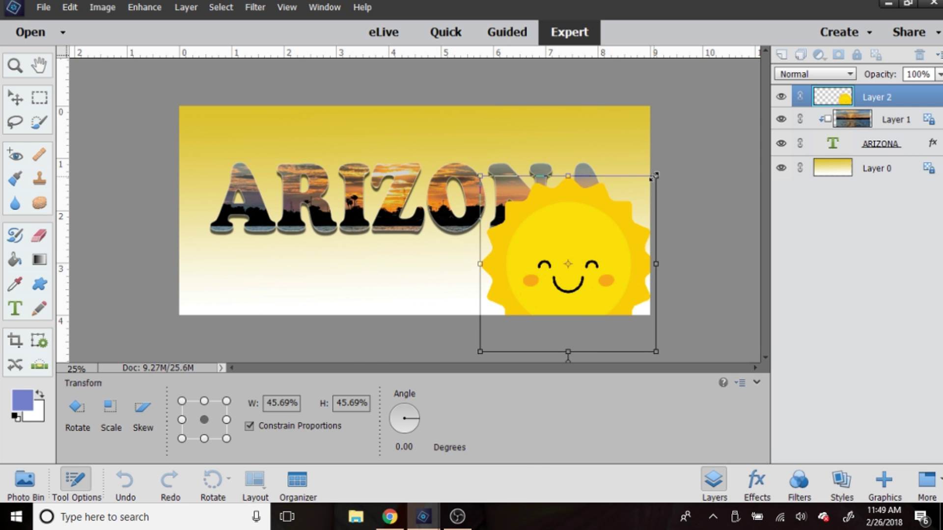
left_click_drag(653, 176, 585, 206)
left_click_drag(618, 172, 615, 198)
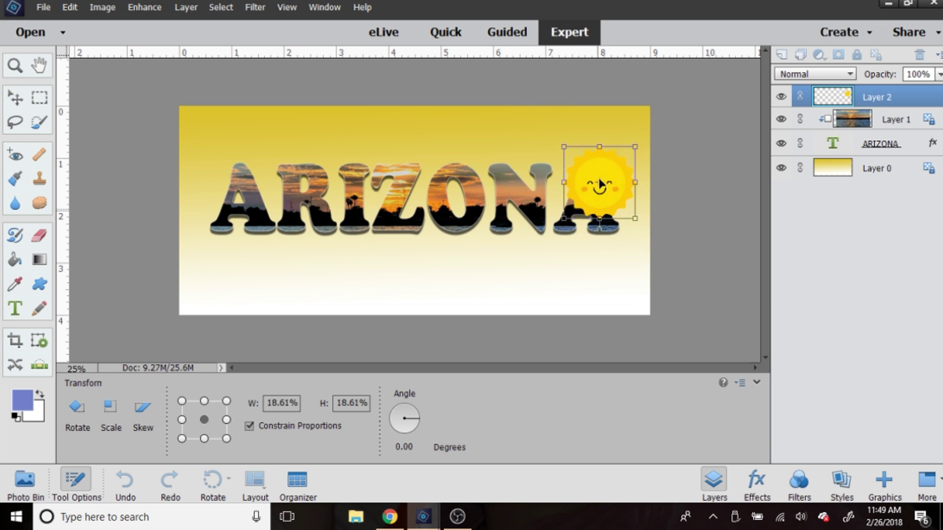
left_click_drag(641, 139, 611, 165)
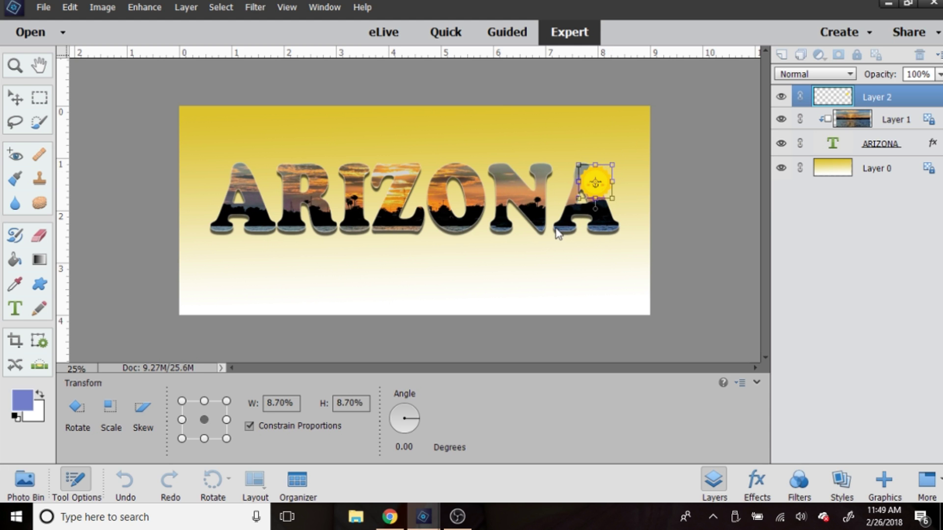
key("Return")
left_click_drag(595, 198, 602, 191)
left_click(573, 269)
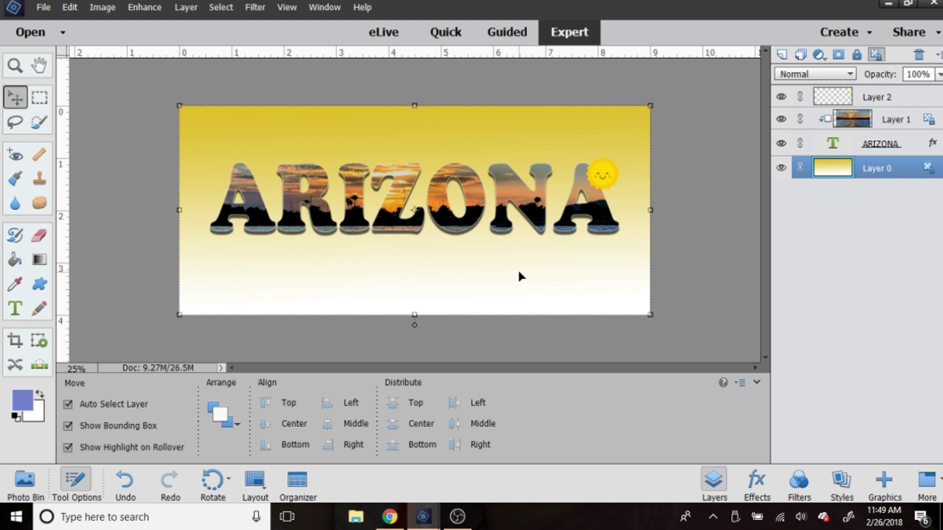
Step: Bring the cactus clip art into ARIZONA, shrink it, and stand it beside the first A
left_click(25, 481)
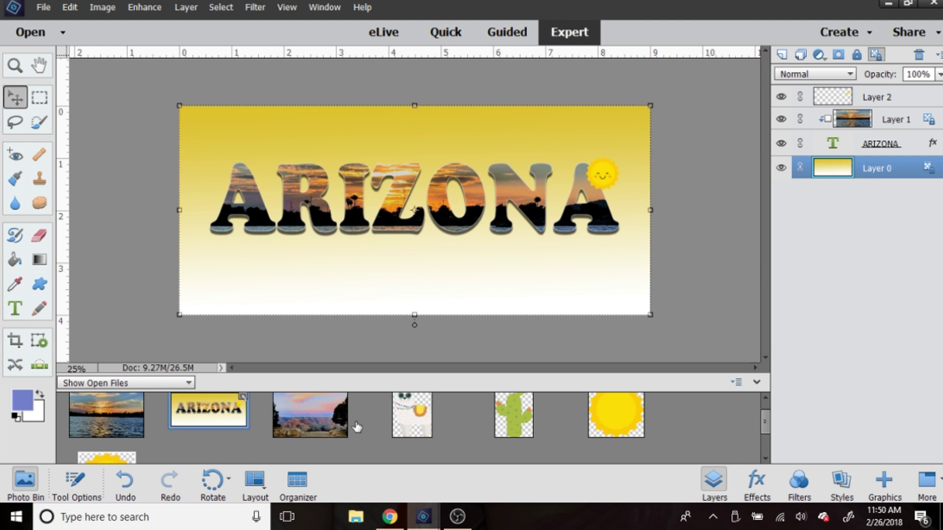
left_click_drag(513, 416, 210, 280)
left_click_drag(190, 240, 276, 265)
left_click_drag(416, 66, 179, 203)
left_click_drag(162, 255, 215, 214)
key("Return")
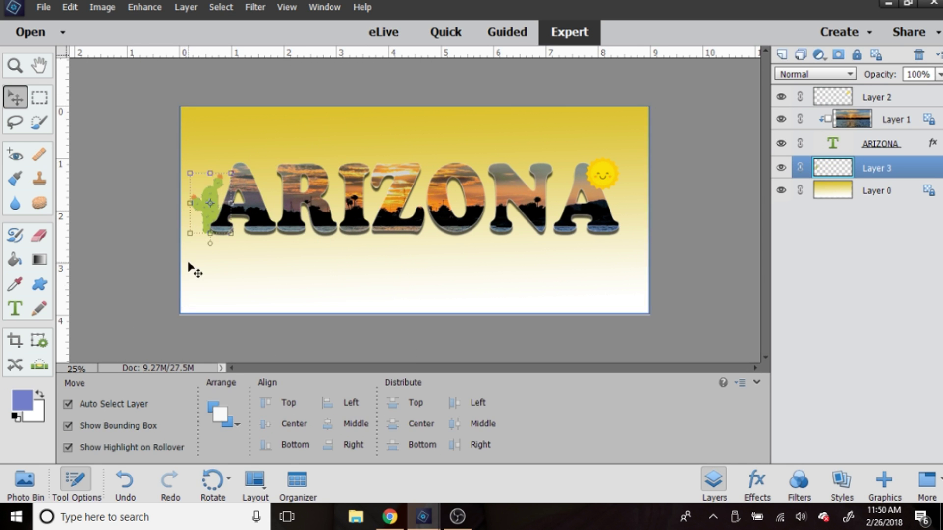
left_click(203, 283)
left_click(198, 211)
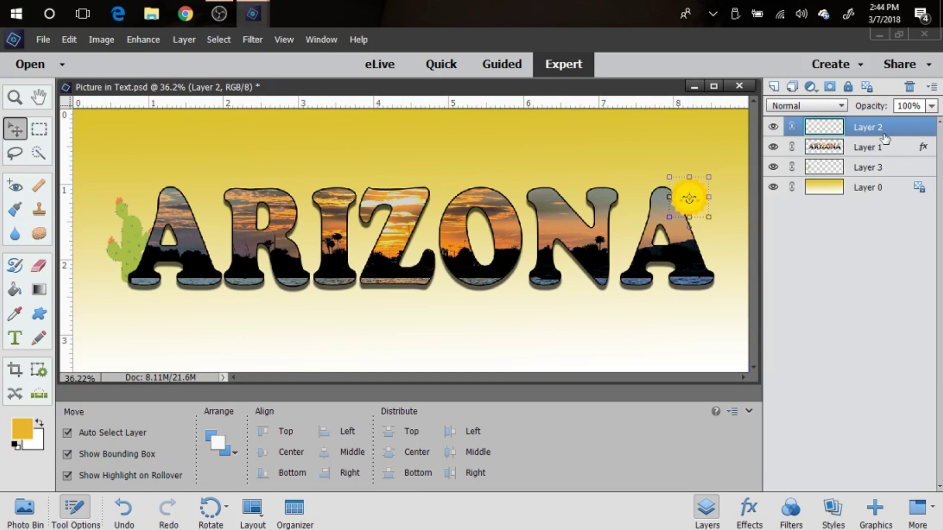
Step: Give the sun a drop shadow with Size 4, Distance 14 and 70% opacity
left_click(191, 41)
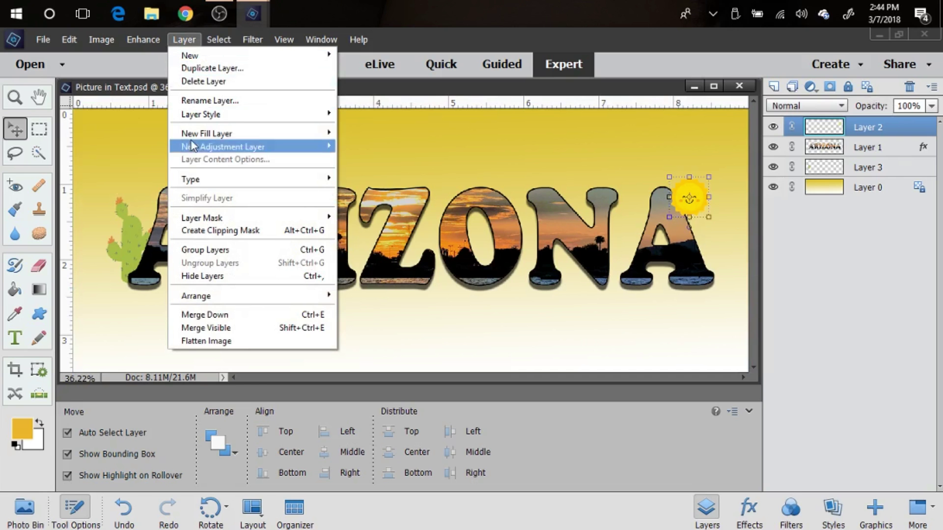
mouse_move(194, 116)
left_click(155, 115)
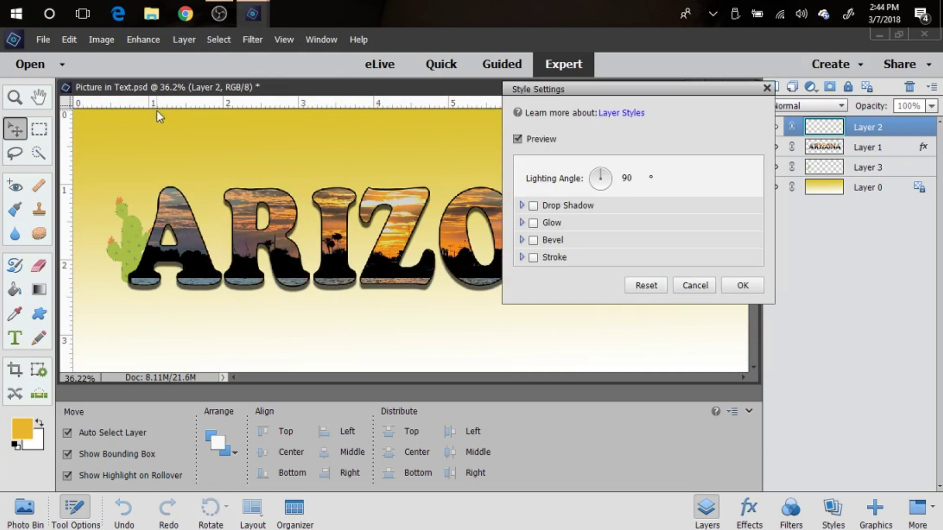
left_click(533, 207)
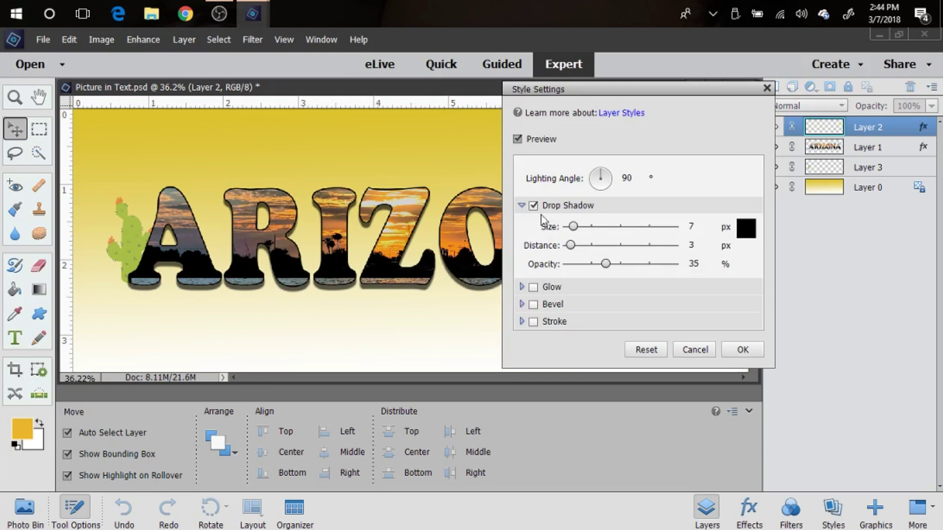
left_click_drag(574, 228, 571, 229)
left_click_drag(640, 102, 493, 101)
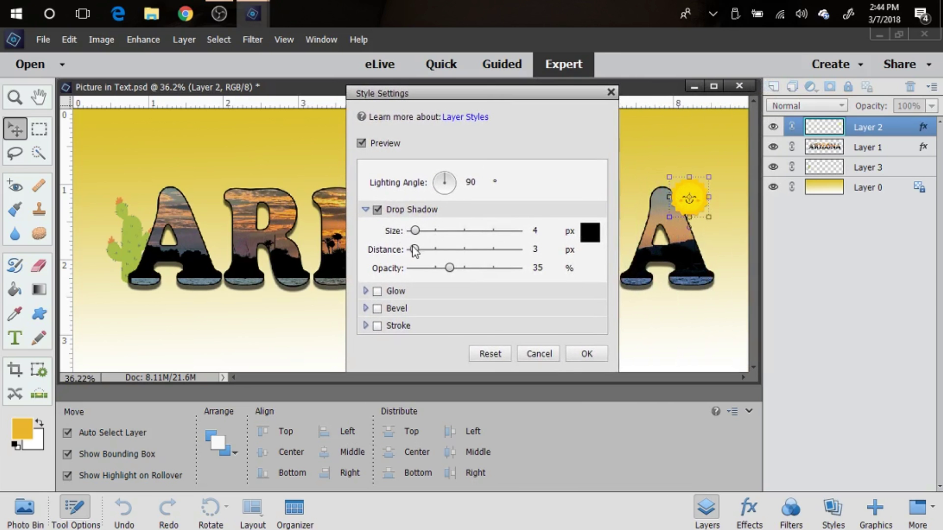
left_click_drag(415, 250, 423, 251)
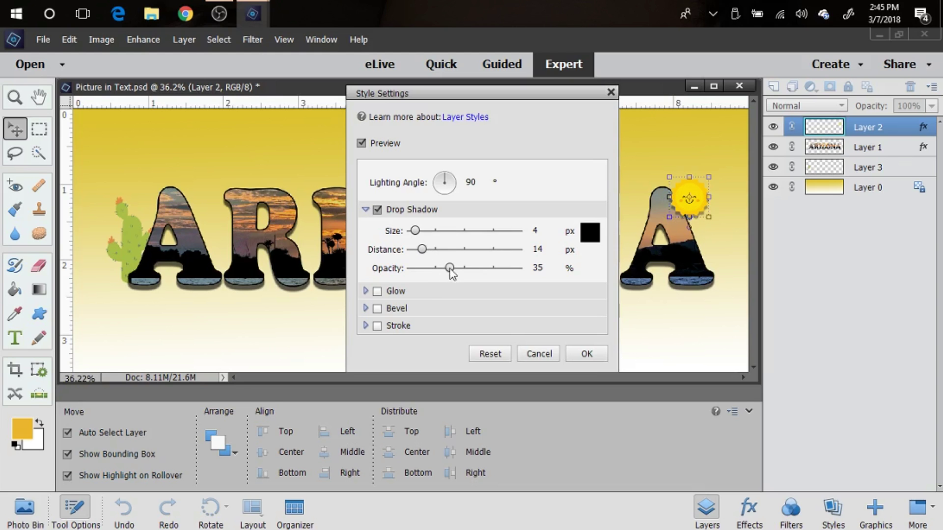
left_click_drag(452, 269, 486, 271)
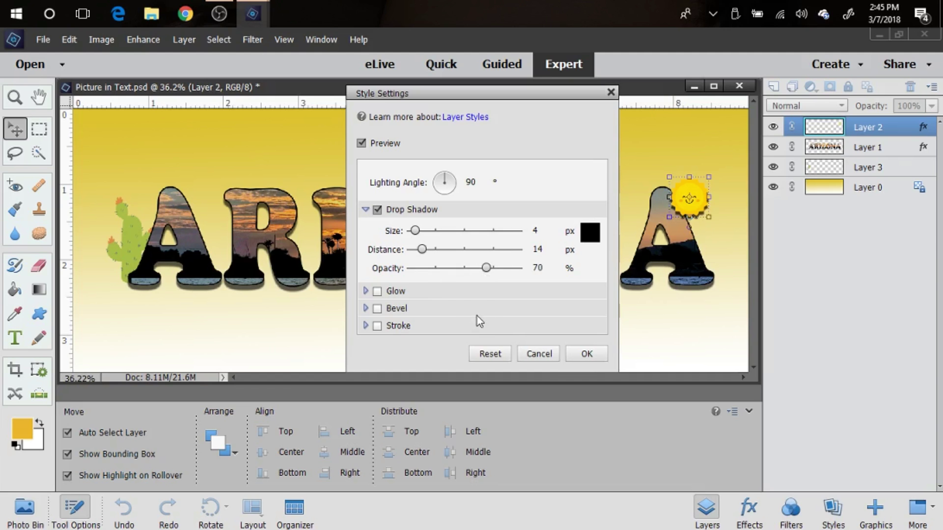
Step: Add an inner glow at 61% opacity to the sun and apply the style
left_click(377, 292)
left_click(368, 311)
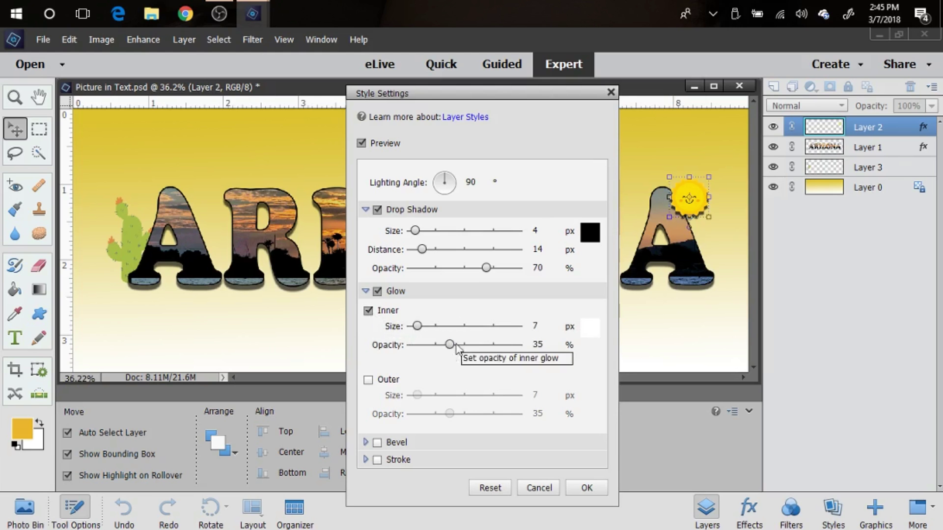
left_click_drag(455, 347, 477, 347)
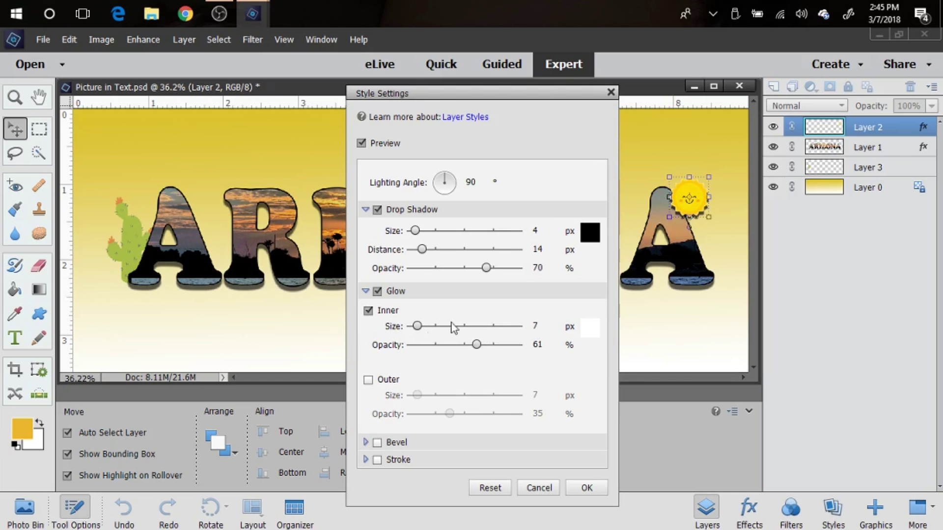
left_click(586, 488)
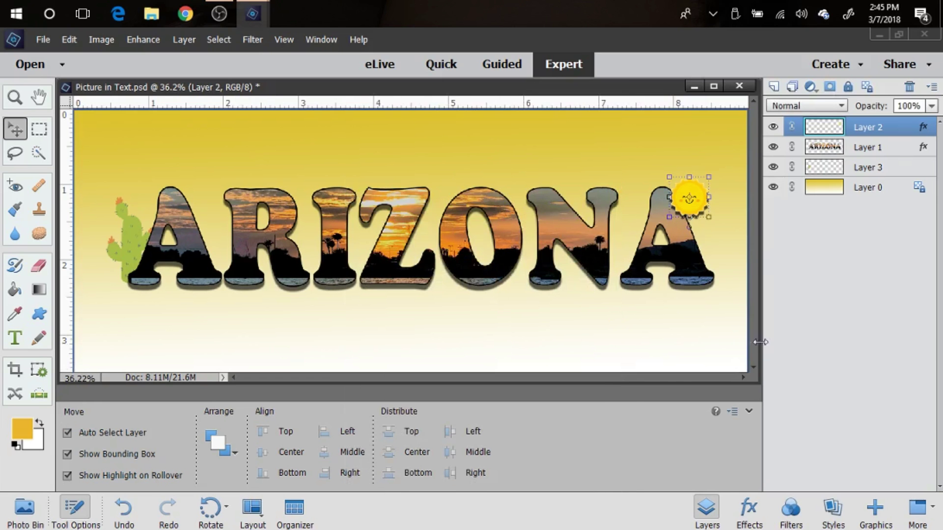
Step: Copy the sun layer's drop shadow and inner glow style and paste it onto the cactus layer
left_click(742, 245)
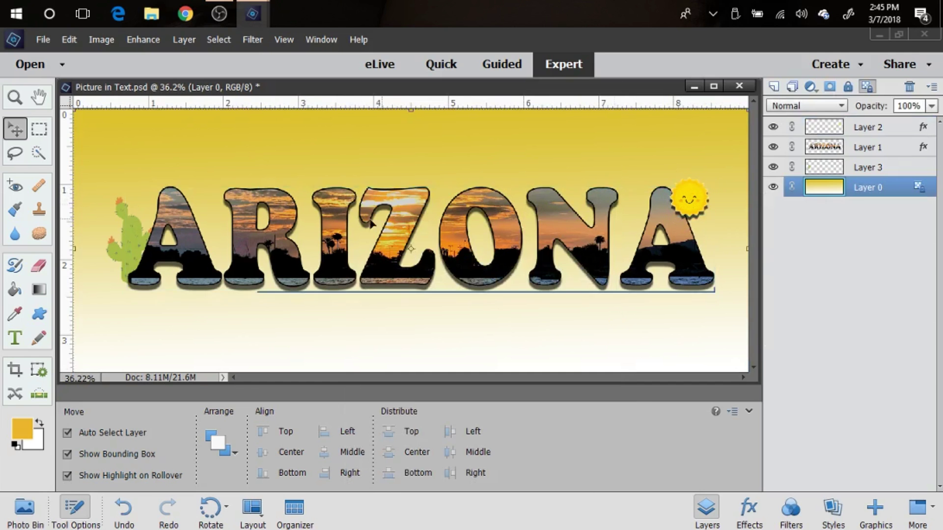
left_click(688, 207)
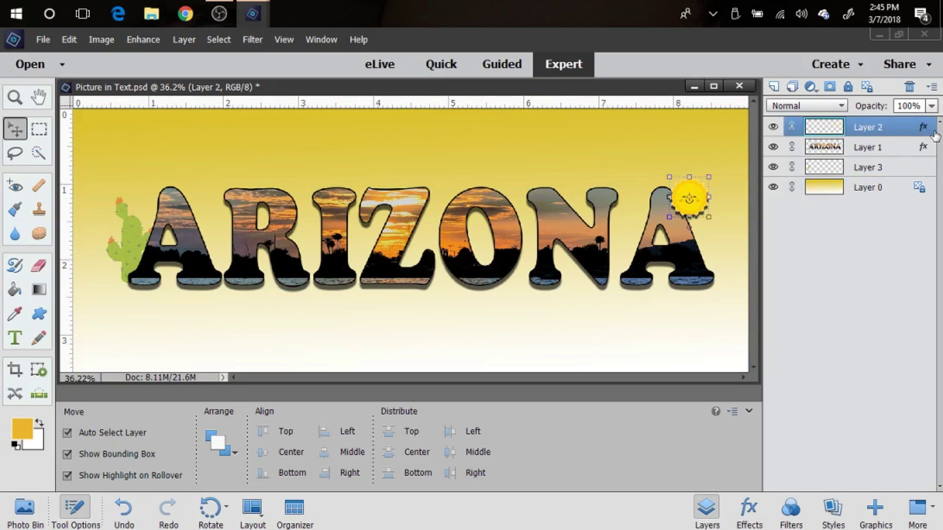
right_click(907, 131)
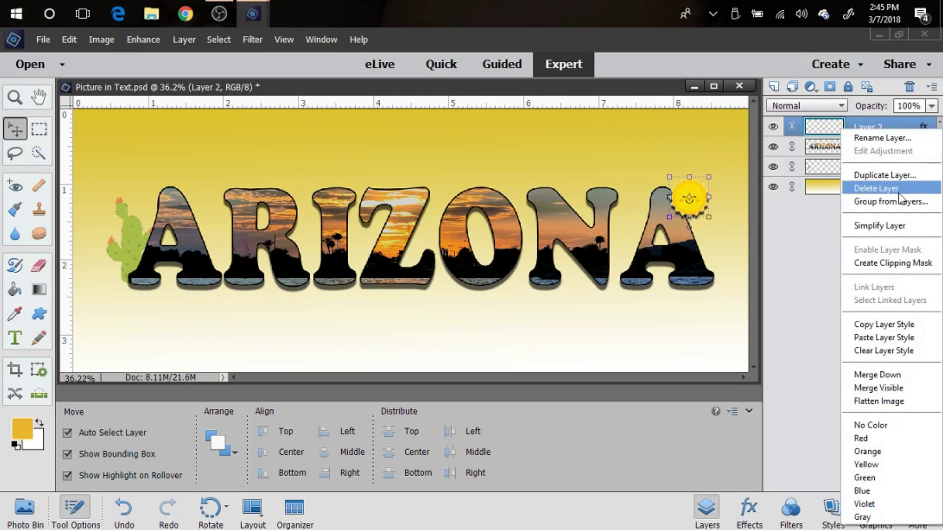
left_click(875, 325)
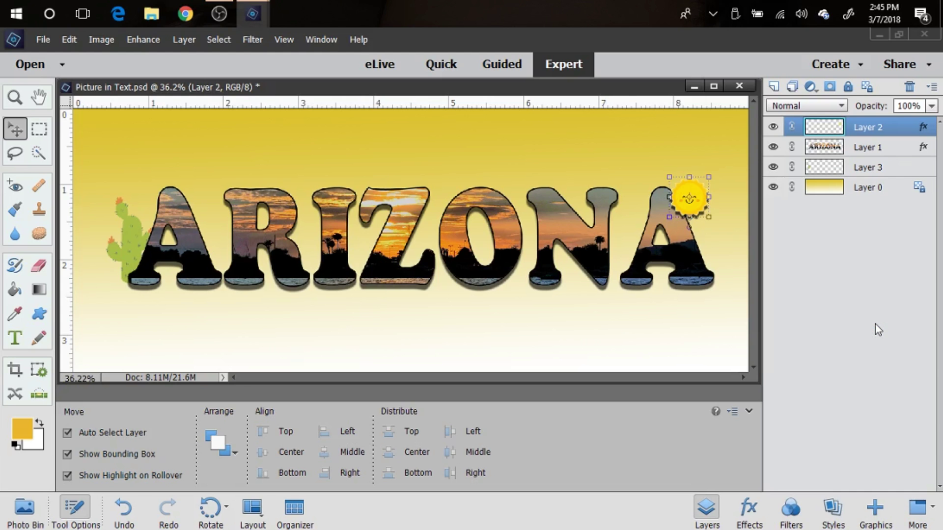
left_click(117, 248)
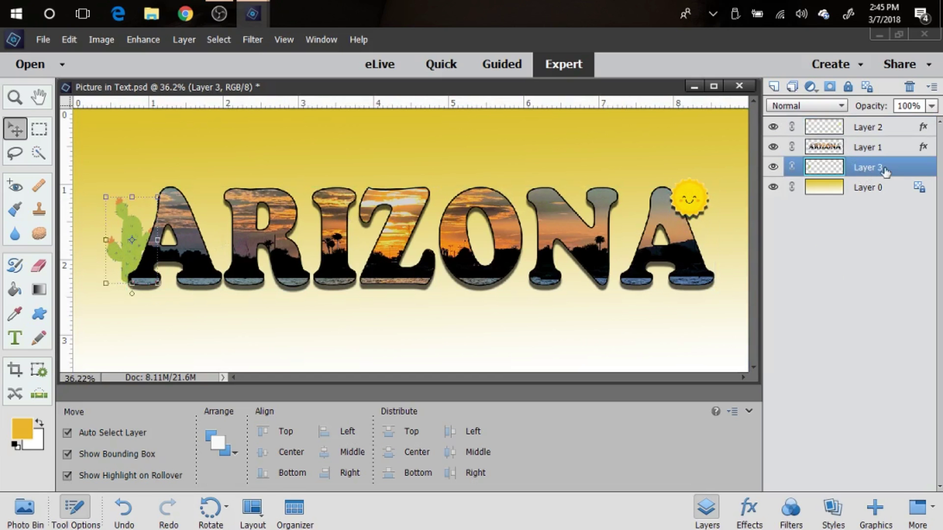
right_click(916, 170)
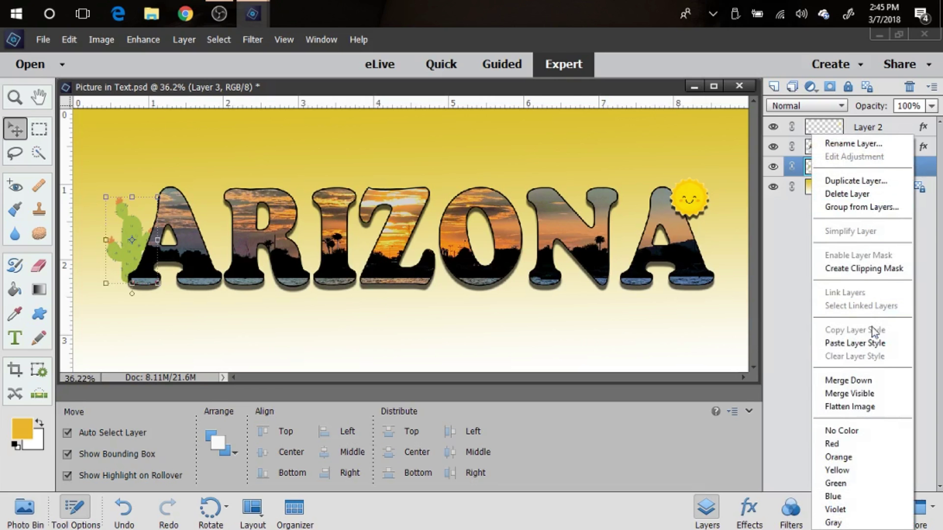
left_click(844, 343)
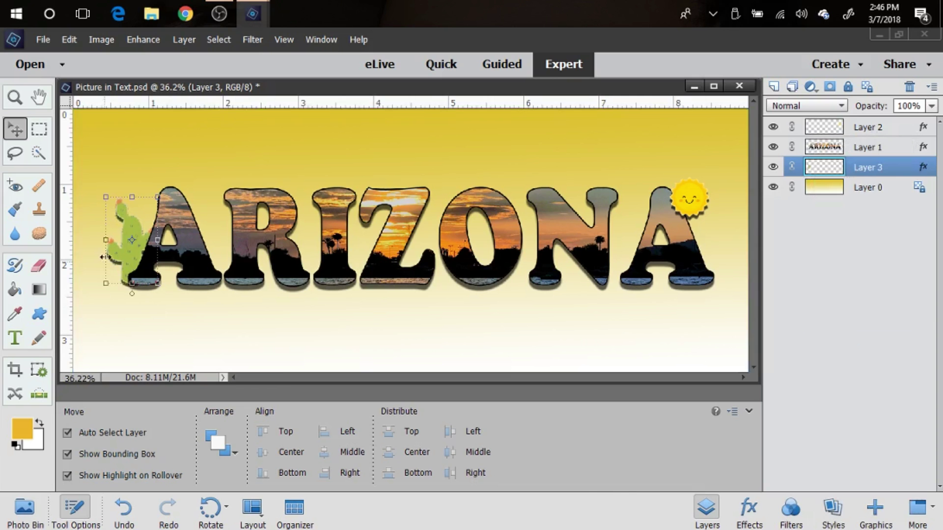